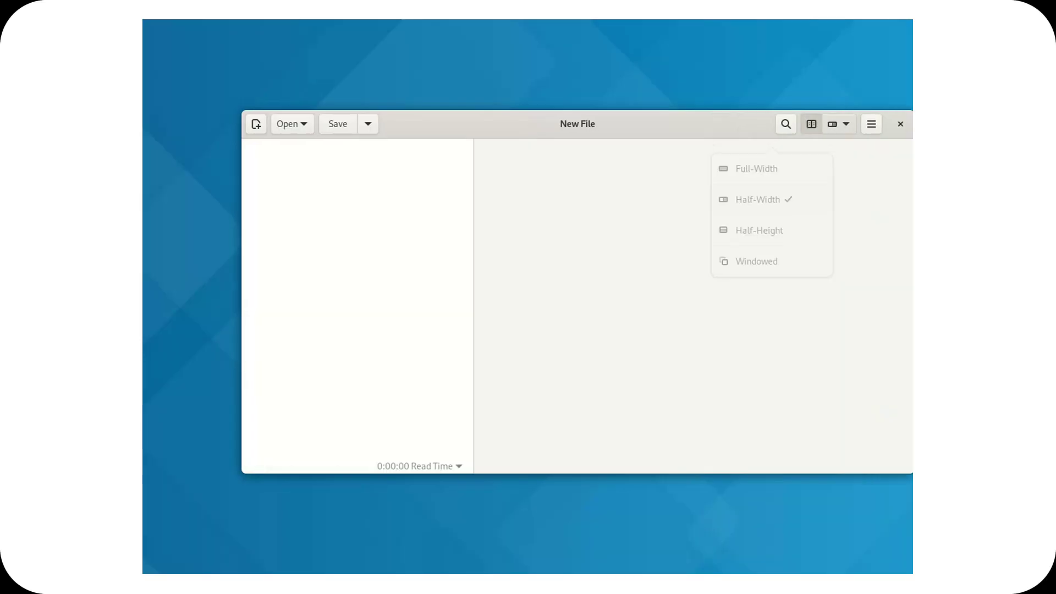
{"action": "type", "text": "1"}
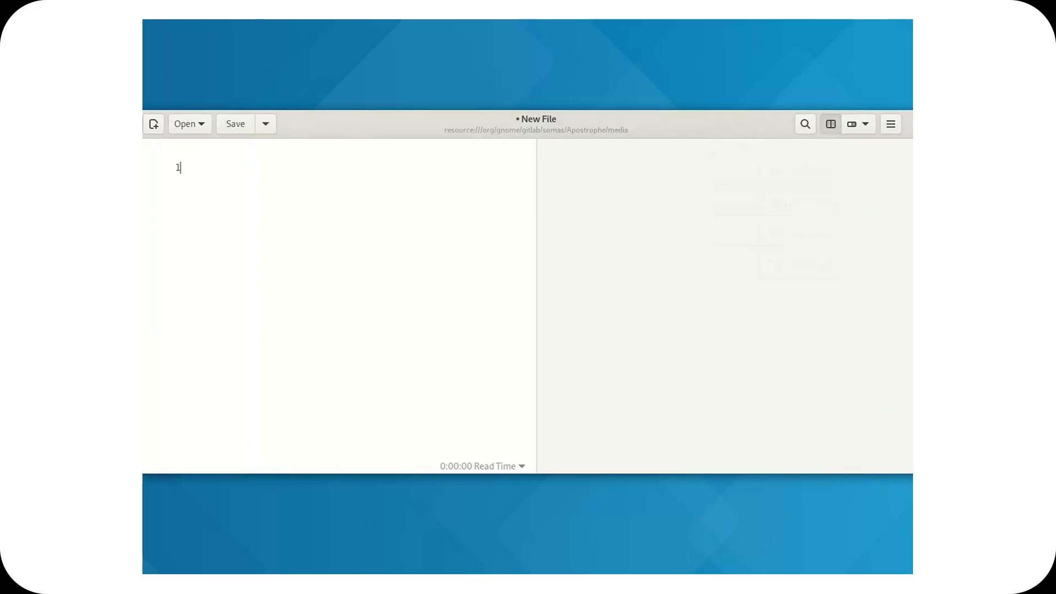
{"action": "type", "text": "orem ips"}
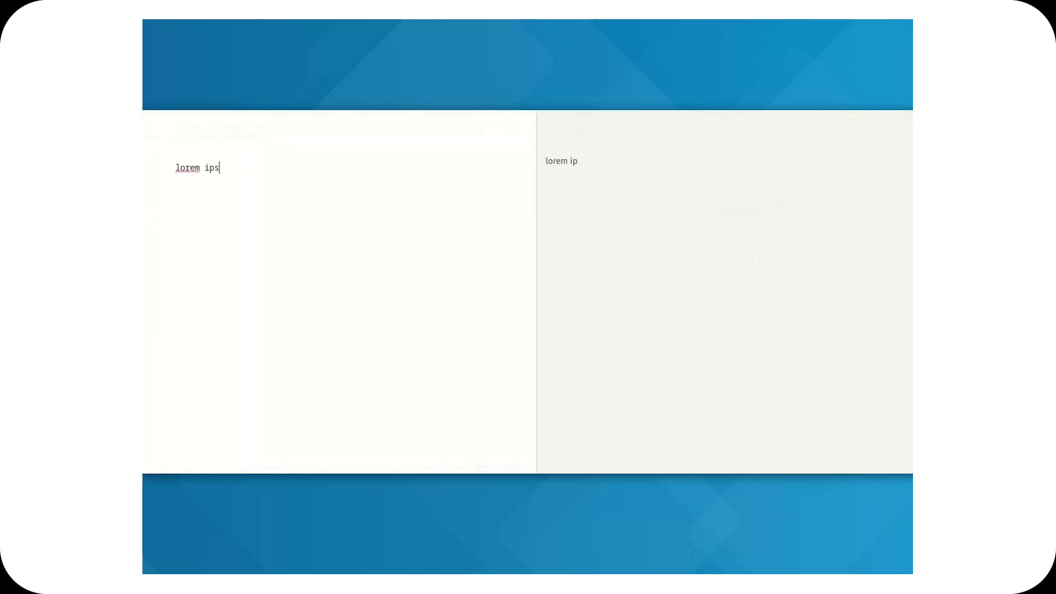
{"action": "type", "text": "um"}
Step: Select the 'lorem ipsum' line and make it bold
{"action": "key", "text": "ctrl+a"}
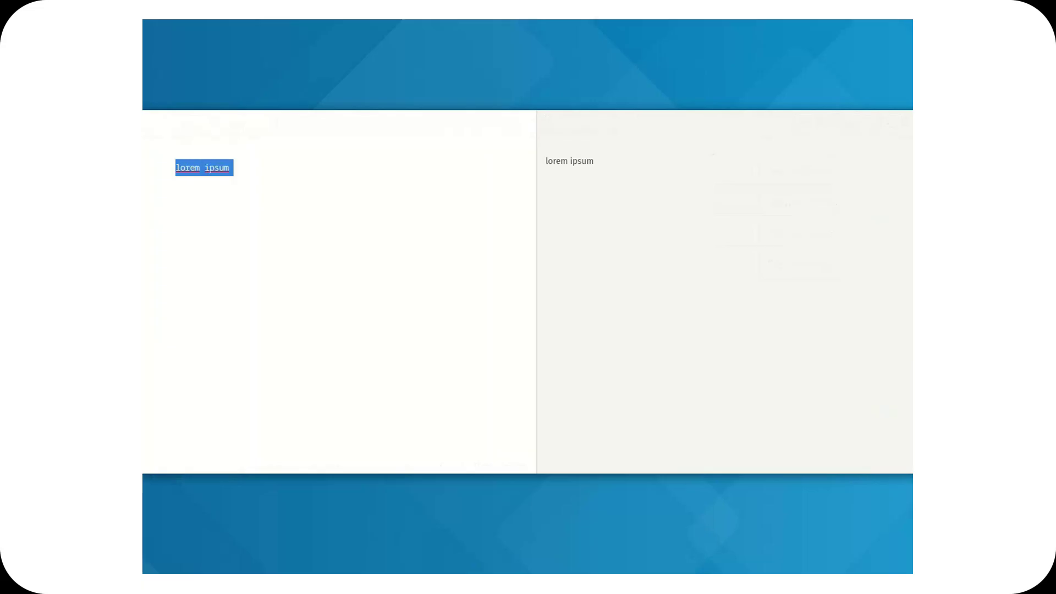
{"action": "key", "text": "ctrl+b"}
{"action": "key", "text": "End"}
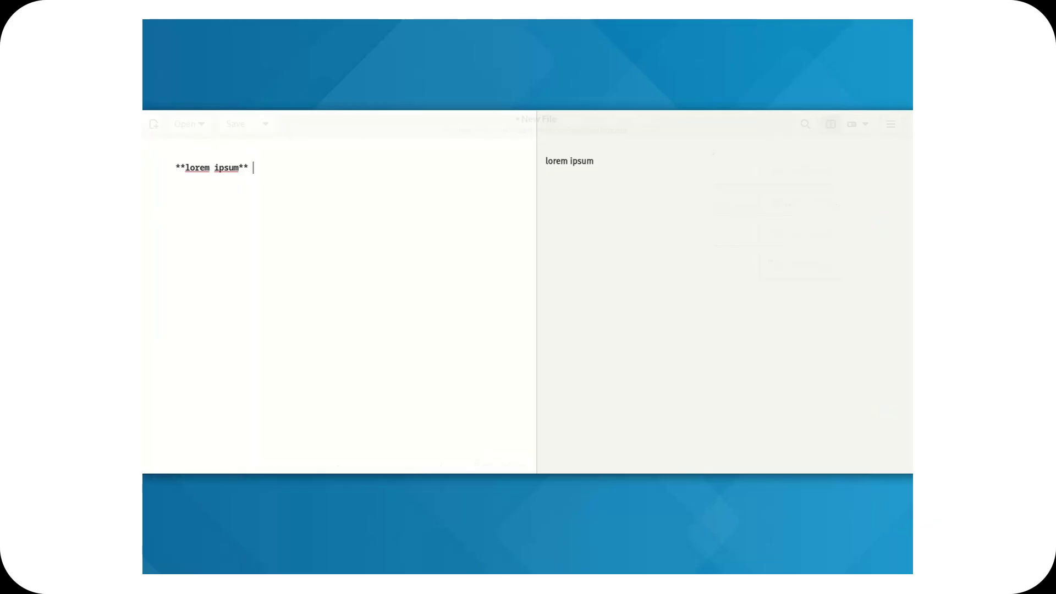
Step: Set the live preview layout to Half-Height so it appears below the text
{"action": "left_click", "coordinate": [858, 124]}
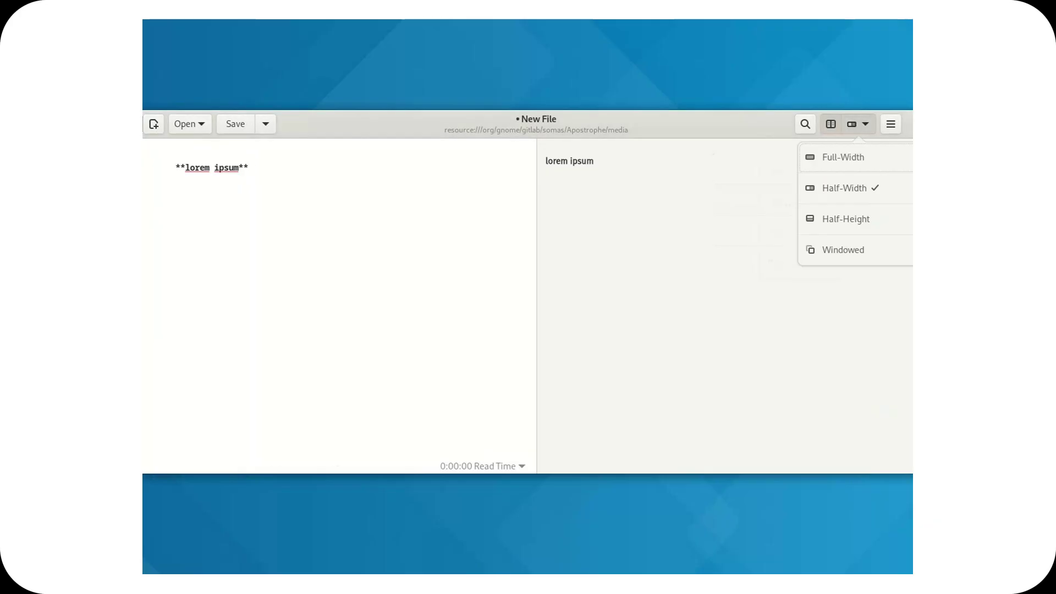
{"action": "key", "text": "Down"}
{"action": "key", "text": "Down"}
{"action": "key", "text": "Return"}
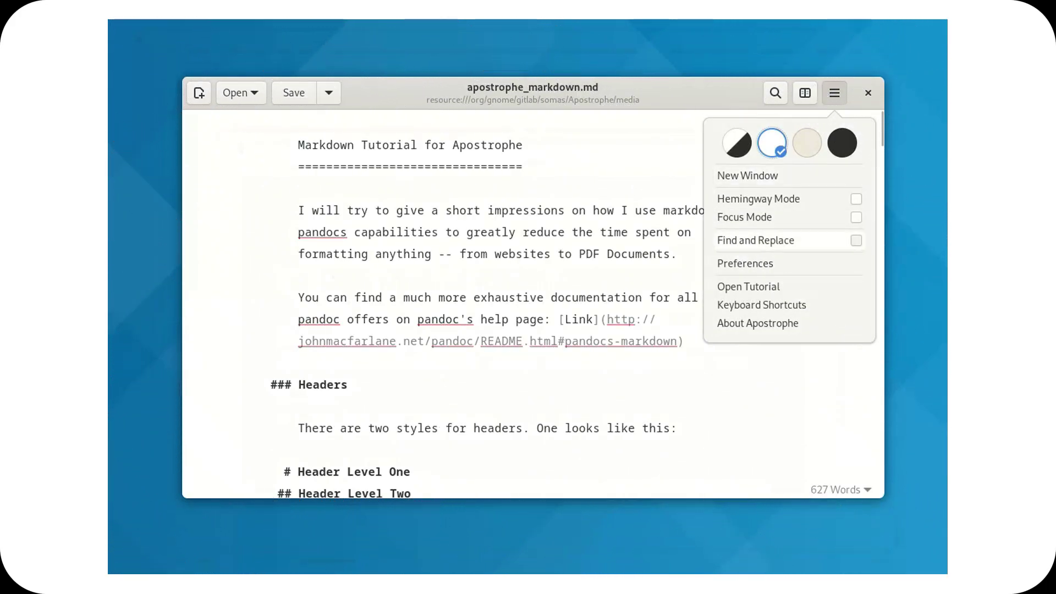
Step: Turn on Hemingway Mode in the Markdown tutorial
{"action": "key", "text": "Return"}
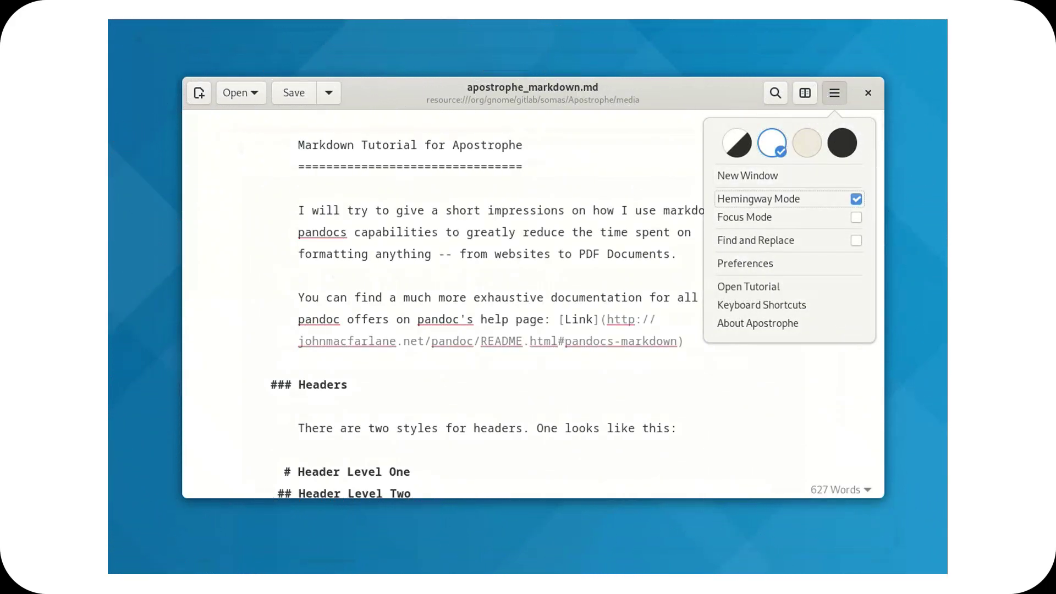
{"action": "key", "text": "Escape"}
{"action": "scroll", "coordinate": [528, 314], "scroll_direction": "down", "scroll_amount": 1}
{"action": "left_click_drag", "start_coordinate": [636, 274], "coordinate": [298, 231]}
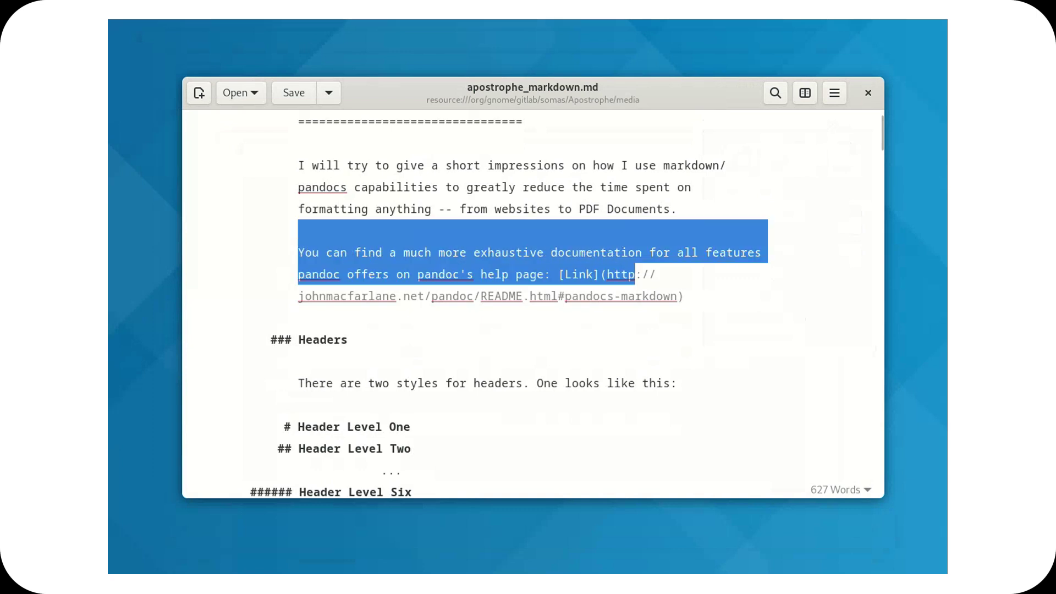
{"action": "left_click", "coordinate": [565, 296]}
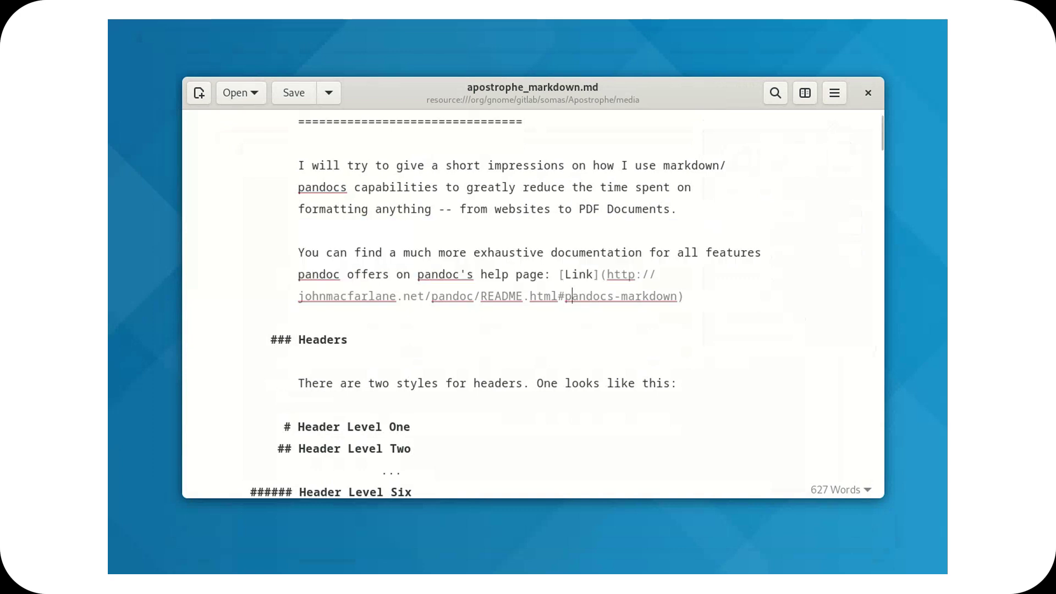
Step: Turn Hemingway Mode off and enable Focus Mode
{"action": "key", "text": "F10"}
{"action": "key", "text": "Return"}
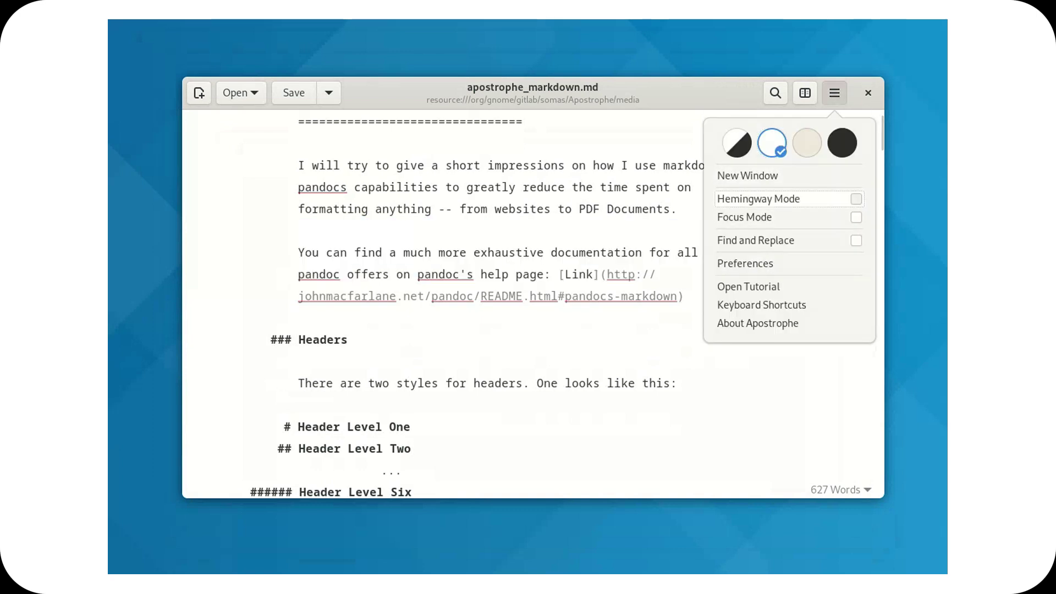
{"action": "key", "text": "Down"}
{"action": "key", "text": "Return"}
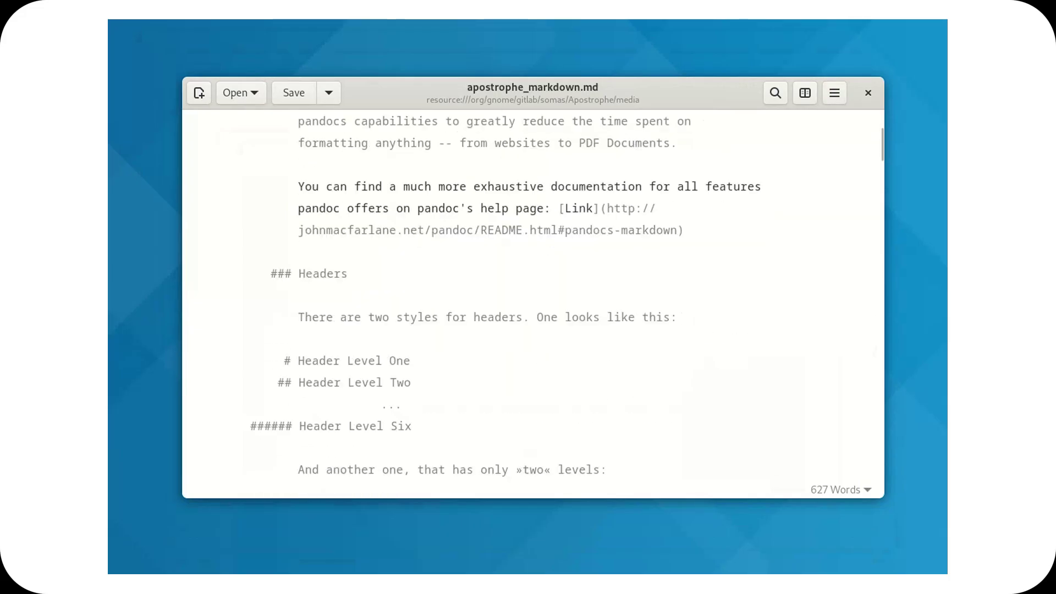
Step: Above the Header Level One line, disable Focus Mode and open the separate preview window
{"action": "key", "text": "Down"}
{"action": "key", "text": "Down"}
{"action": "key", "text": "Down"}
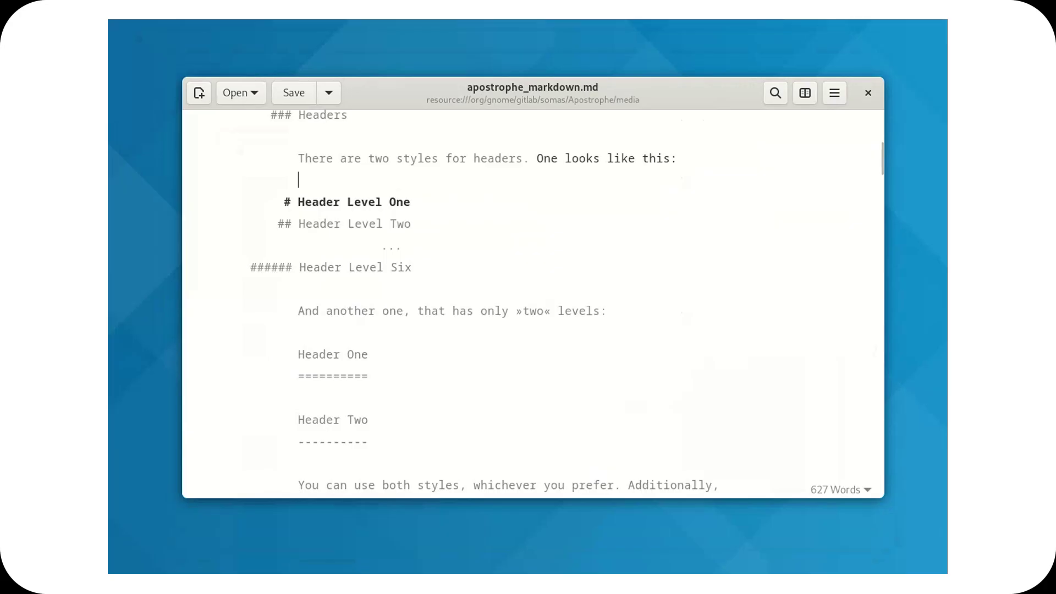
{"action": "scroll", "coordinate": [534, 301], "scroll_direction": "down", "scroll_amount": 1}
{"action": "scroll", "coordinate": [534, 301], "scroll_direction": "up", "scroll_amount": 2}
{"action": "scroll", "coordinate": [534, 301], "scroll_direction": "up", "scroll_amount": 2}
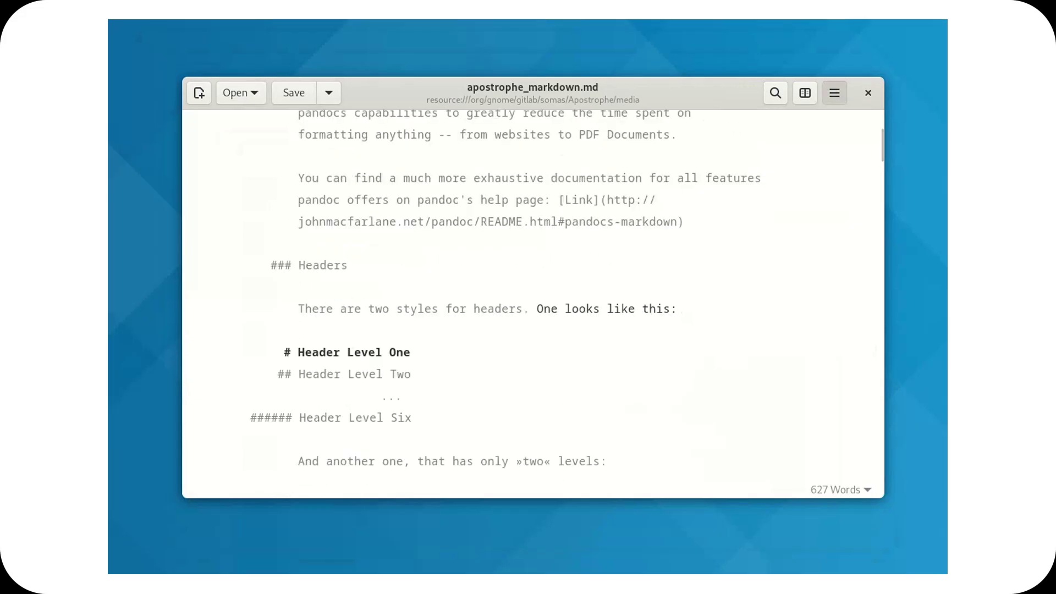
{"action": "key", "text": "F10"}
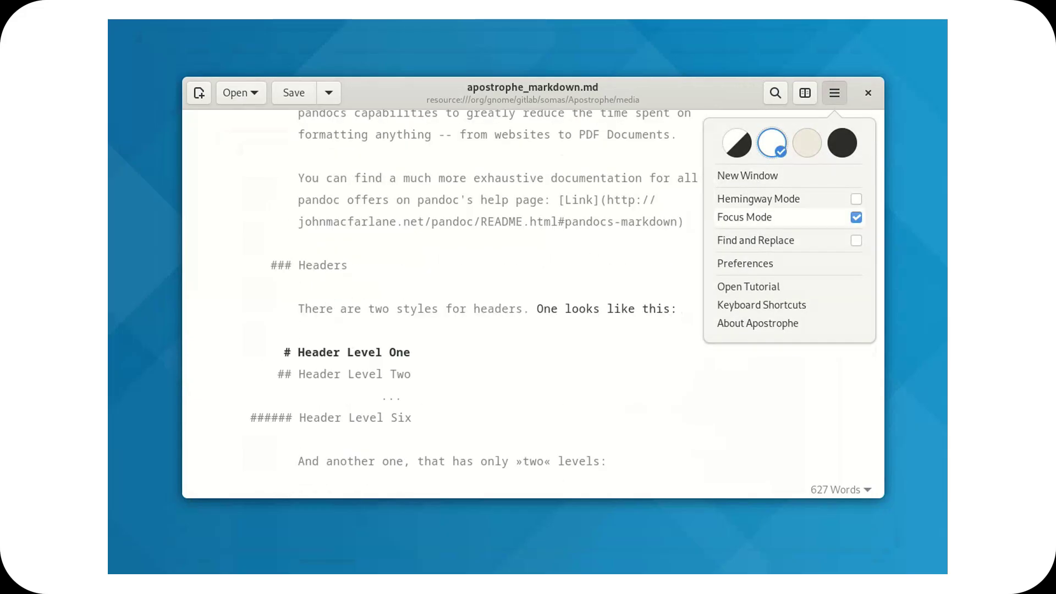
{"action": "key", "text": "Return"}
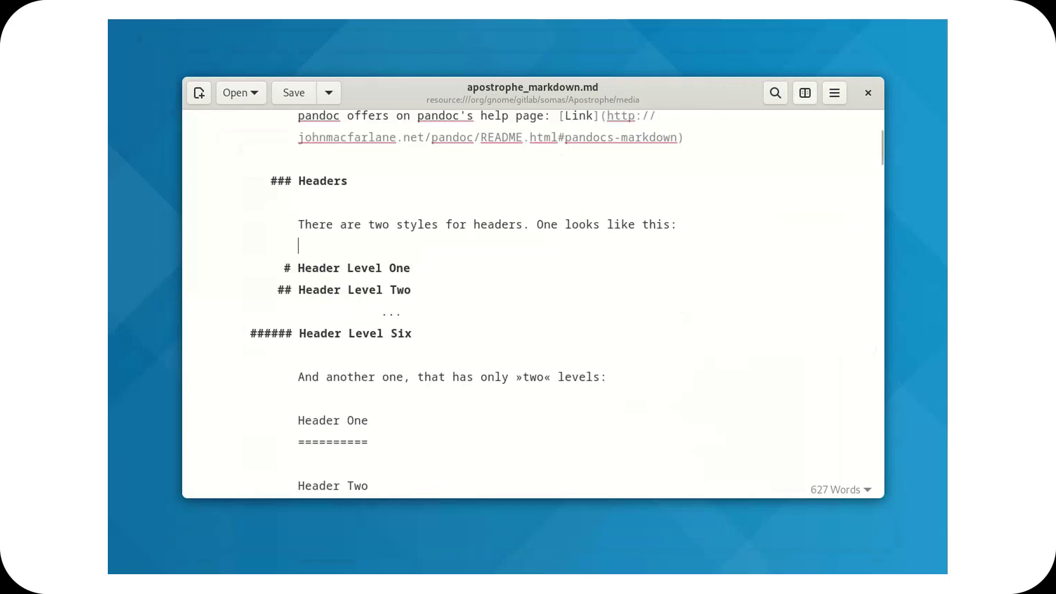
{"action": "key", "text": "ctrl+p"}
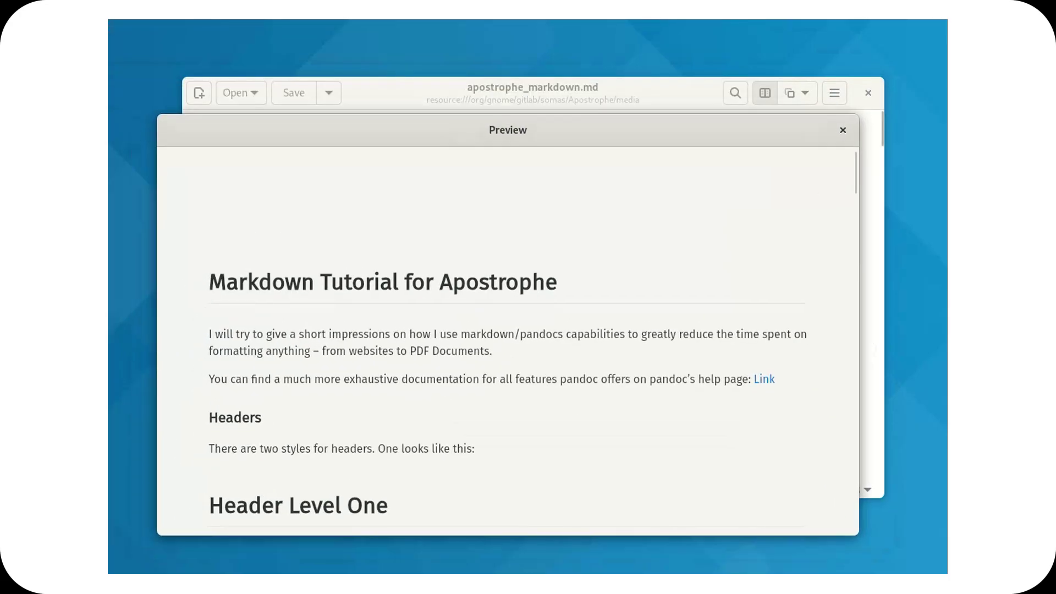
Step: Hide the live preview of the document
{"action": "key", "text": "ctrl+p"}
{"action": "key", "text": "ctrl+p"}
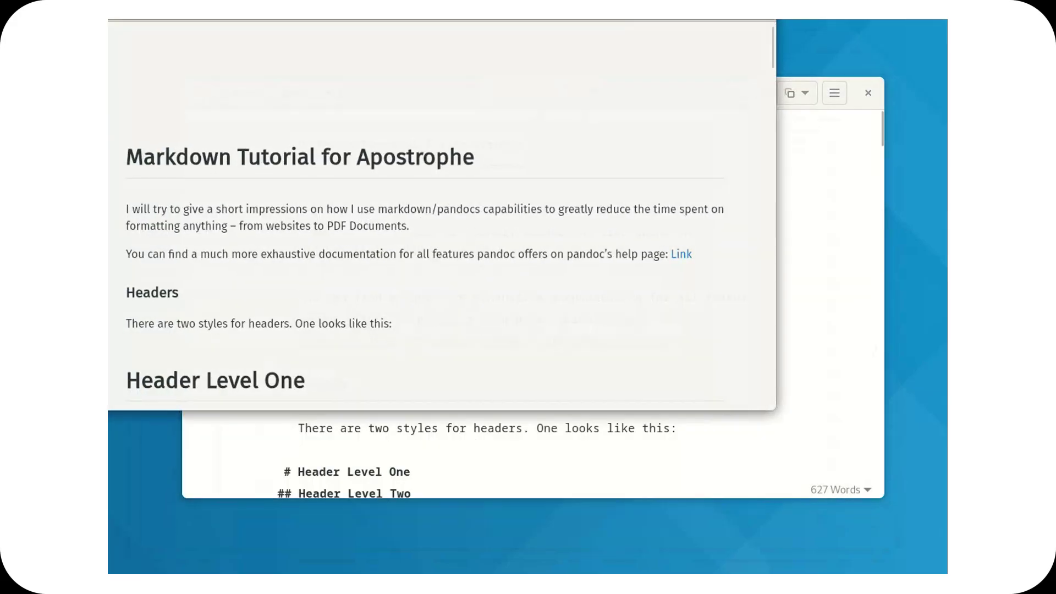
{"action": "key", "text": "ctrl+p"}
{"action": "key", "text": "ctrl+p"}
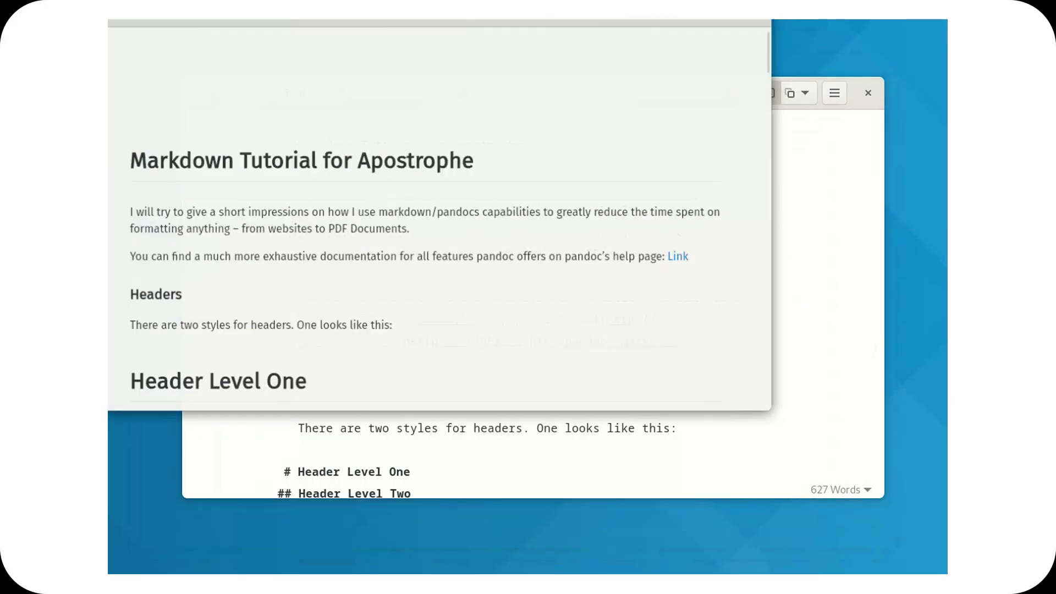
{"action": "key", "text": "ctrl+p"}
Step: Show Read Time instead of the word count in the statistics
{"action": "key", "text": "F10"}
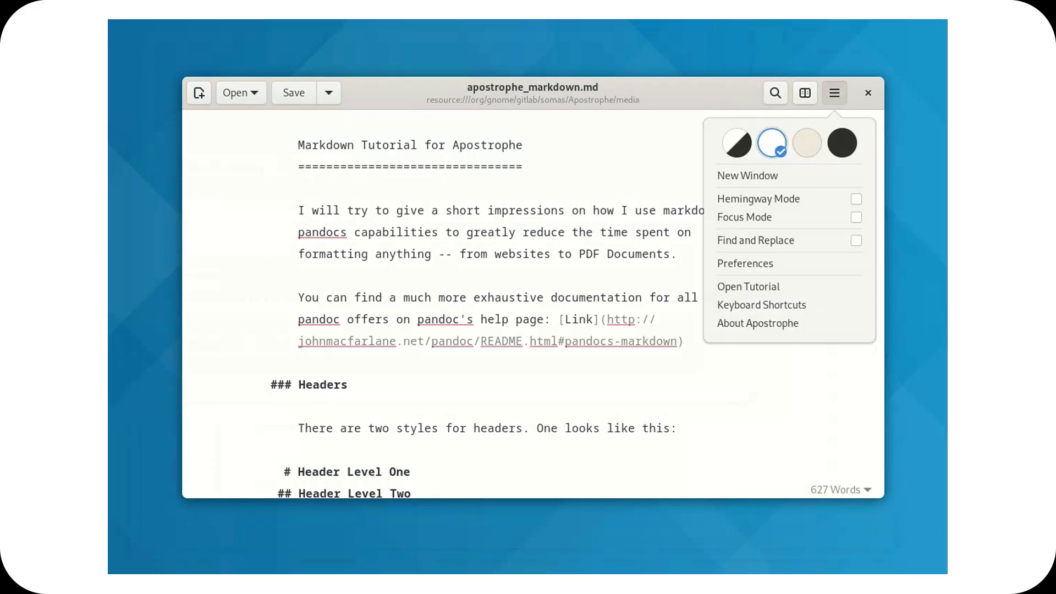
{"action": "key", "text": "Down"}
{"action": "key", "text": "Down"}
{"action": "key", "text": "Down"}
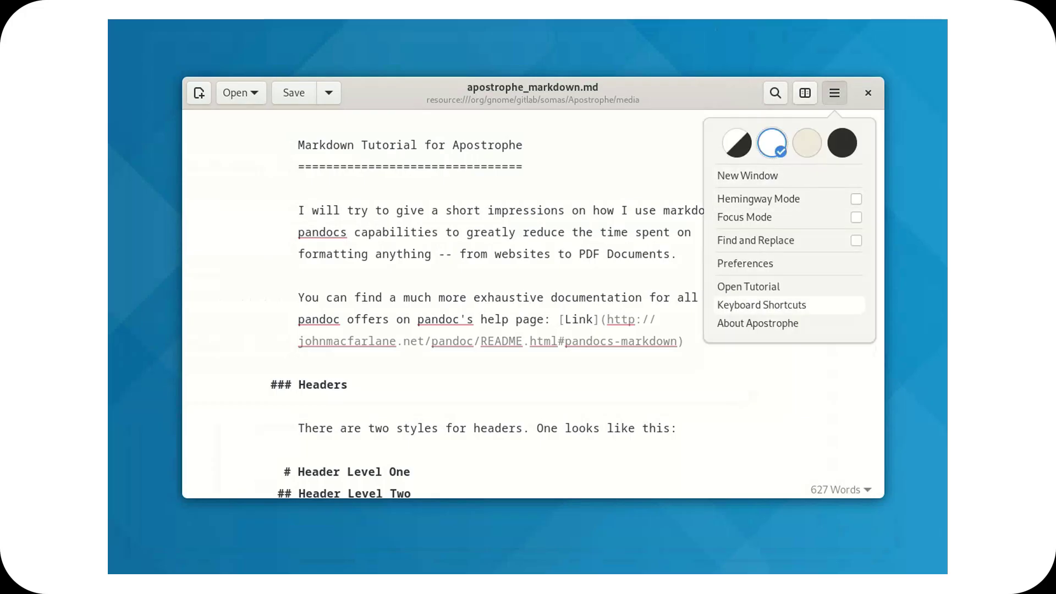
{"action": "key", "text": "Escape"}
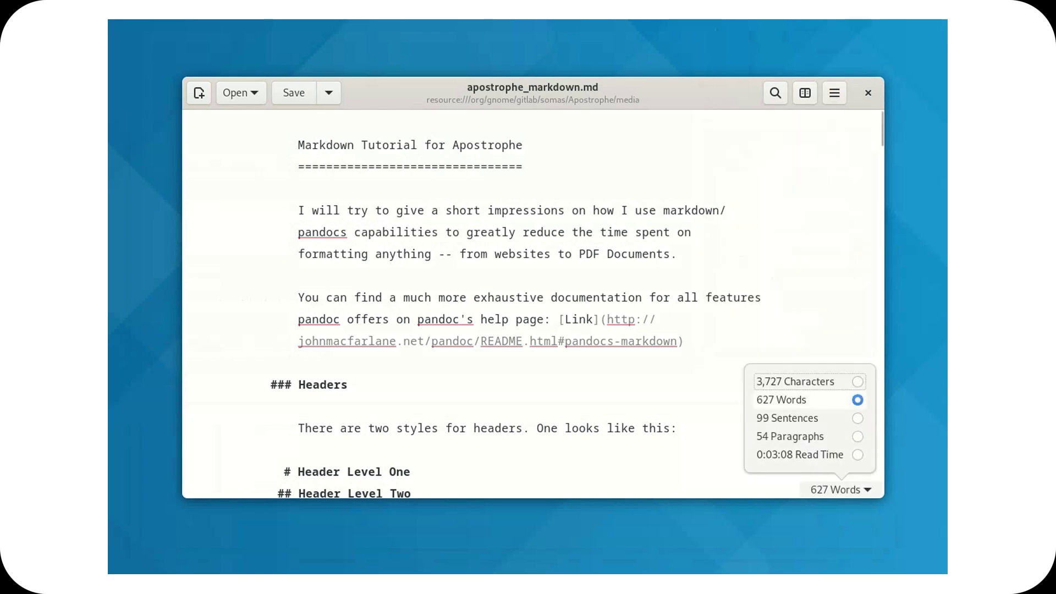
{"action": "key", "text": "Down"}
{"action": "key", "text": "Down"}
{"action": "key", "text": "Down"}
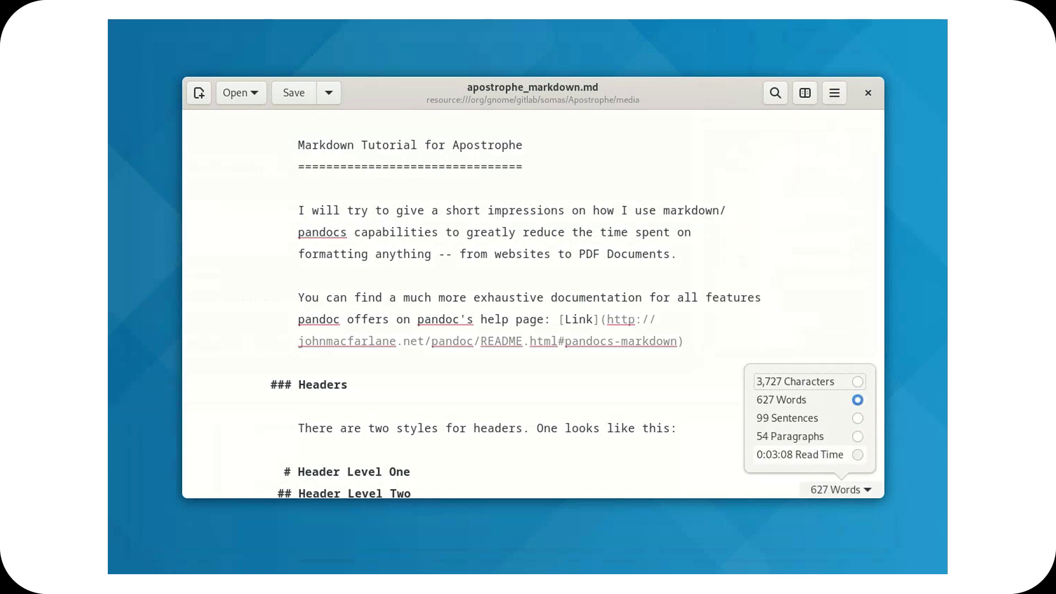
{"action": "key", "text": "Up"}
{"action": "key", "text": "Return"}
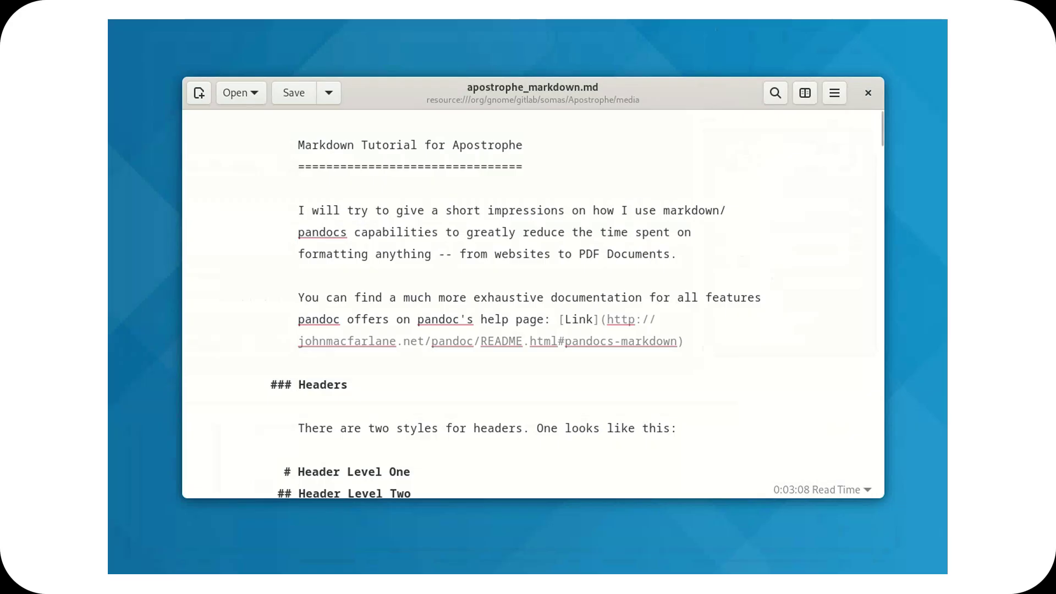
Step: Switch the editor to the sepia theme
{"action": "key", "text": "F10"}
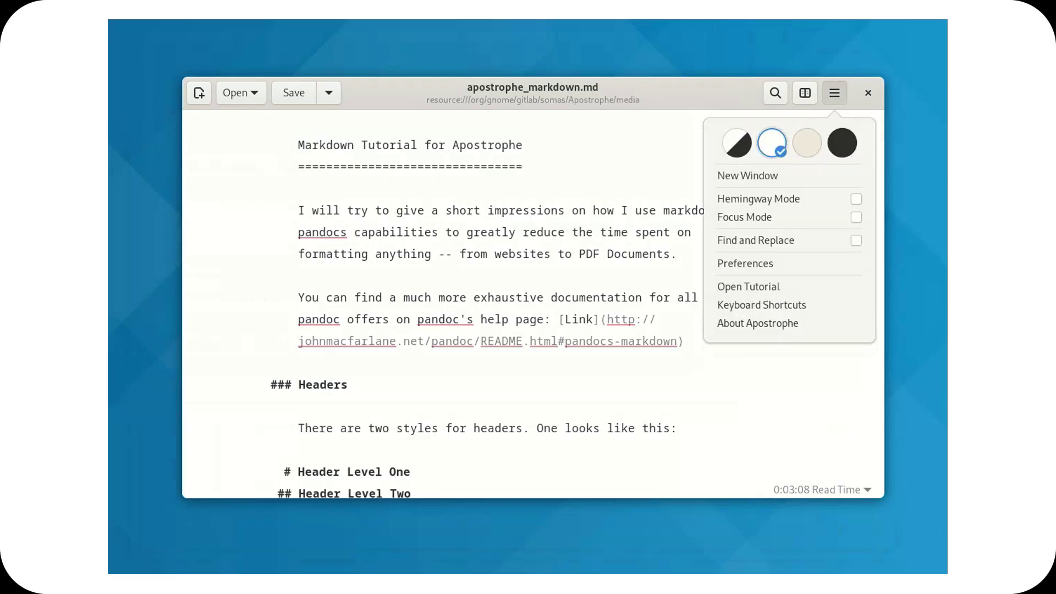
{"action": "key", "text": "Left"}
{"action": "key", "text": "Left"}
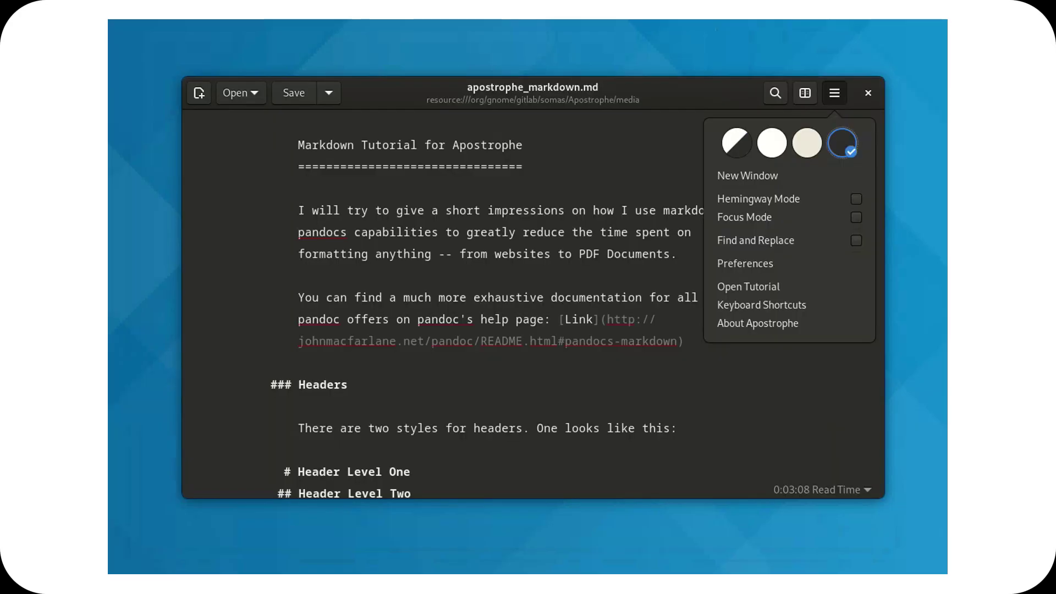
{"action": "key", "text": "Left"}
{"action": "key", "text": "Escape"}
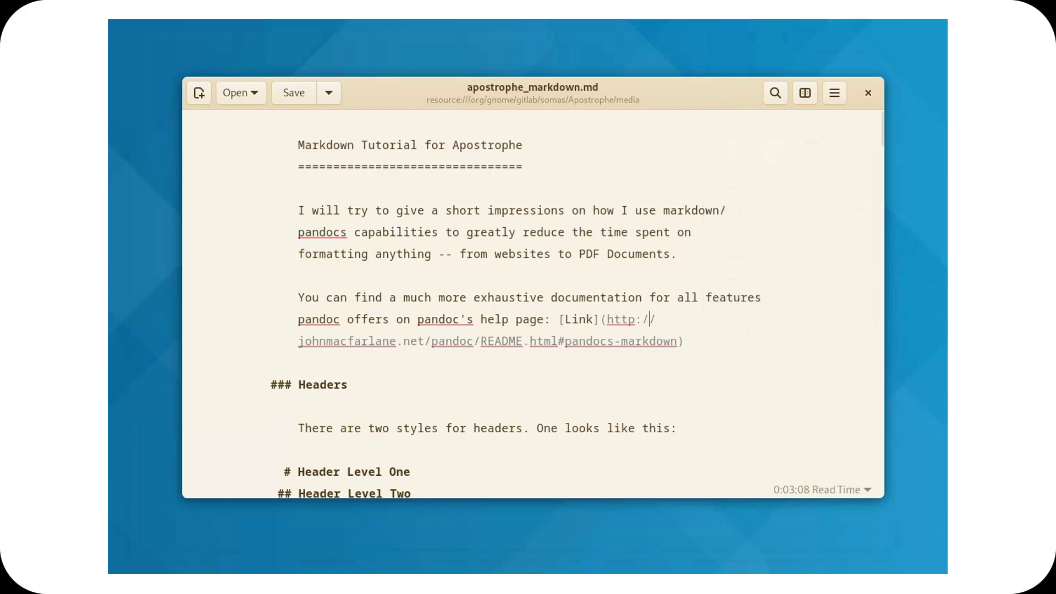
{"action": "key", "text": "Return"}
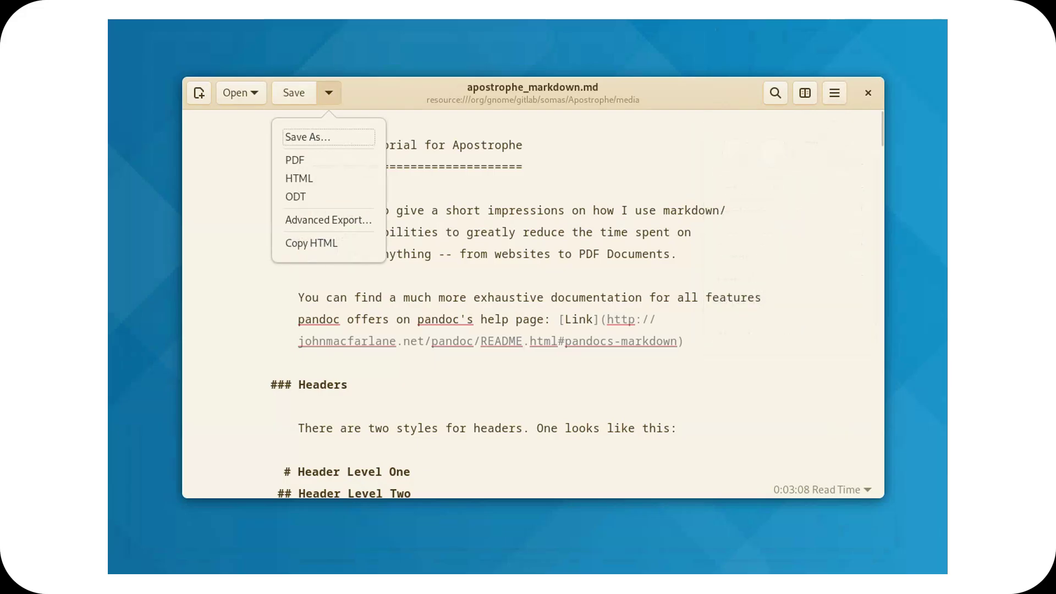
{"action": "key", "text": "Down"}
{"action": "key", "text": "Down"}
{"action": "key", "text": "Down"}
{"action": "key", "text": "Return"}
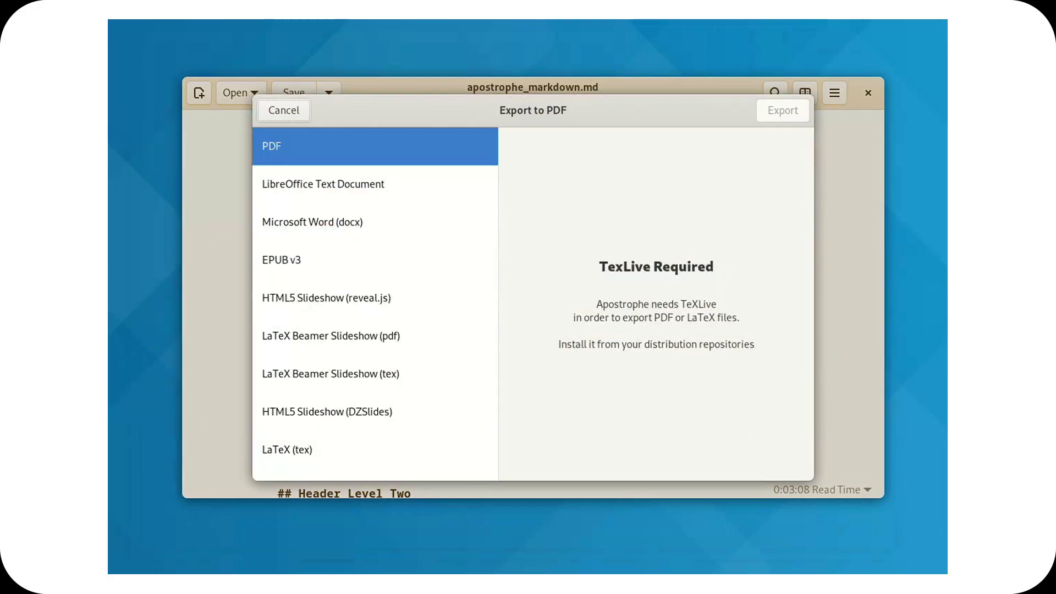
{"action": "scroll", "coordinate": [376, 281], "scroll_direction": "down", "scroll_amount": 2}
{"action": "scroll", "coordinate": [375, 305], "scroll_direction": "down", "scroll_amount": 3}
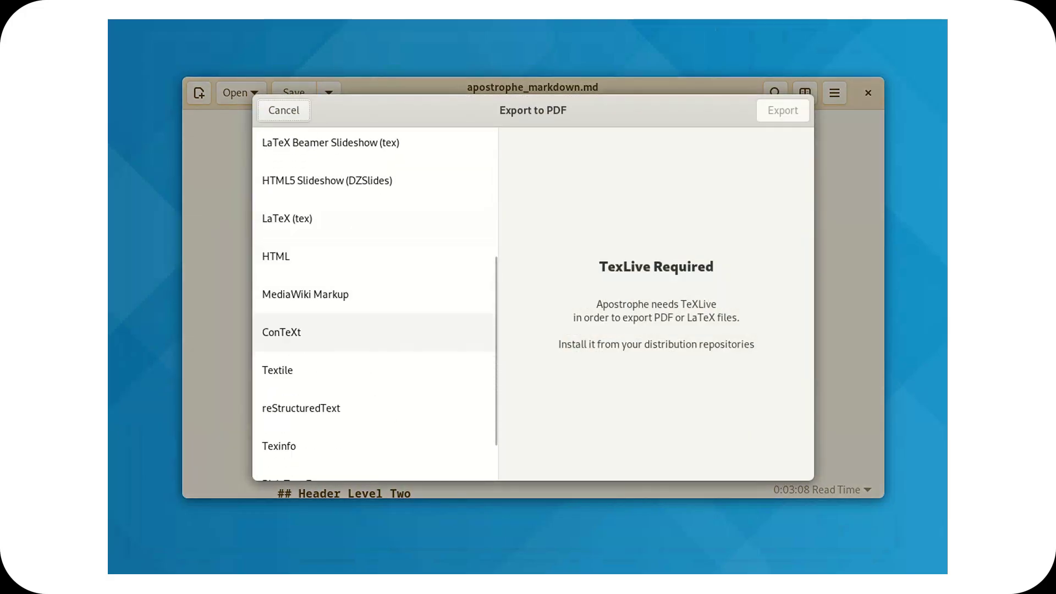
{"action": "scroll", "coordinate": [376, 306], "scroll_direction": "up", "scroll_amount": 5}
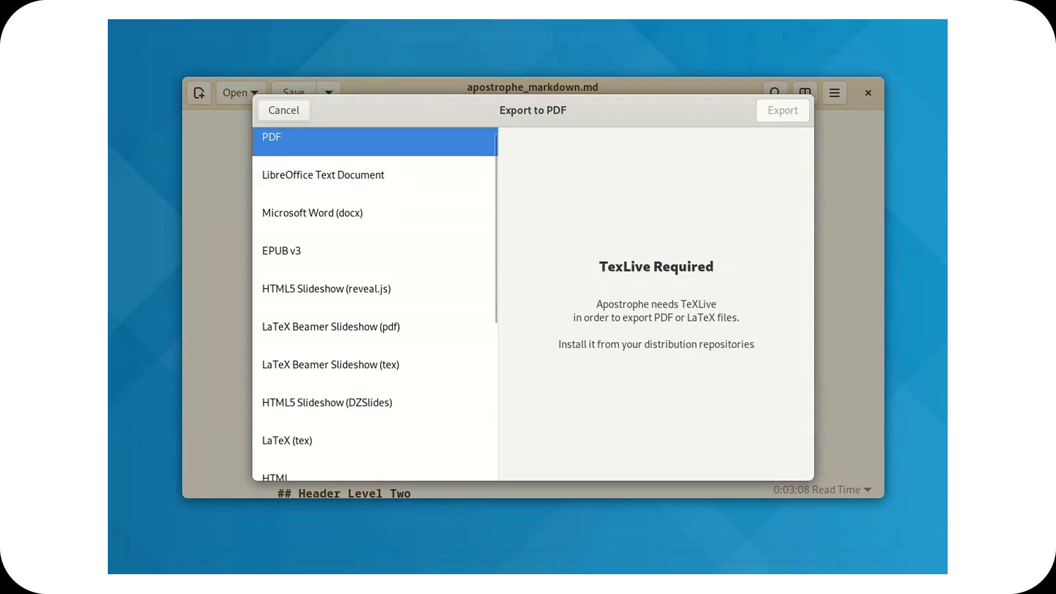
{"action": "key", "text": "Escape"}
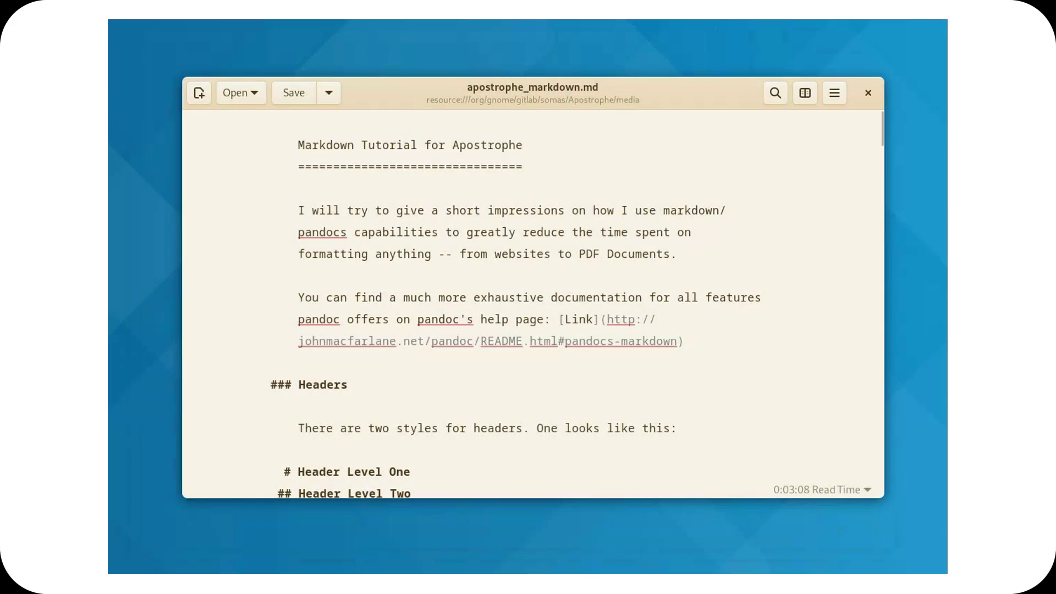
Step: Switch the theme to dark, then light, and glance at the save and export options
{"action": "left_click", "coordinate": [835, 92]}
{"action": "left_click", "coordinate": [843, 143]}
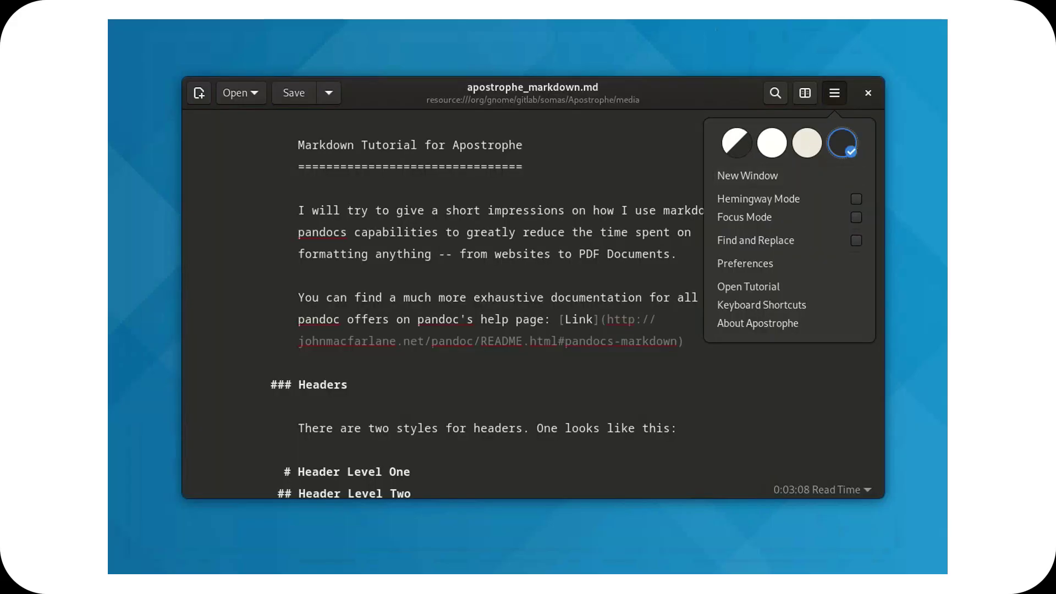
{"action": "left_click", "coordinate": [772, 142]}
{"action": "left_click", "coordinate": [629, 211]}
{"action": "scroll", "coordinate": [629, 211], "scroll_direction": "down", "scroll_amount": 2}
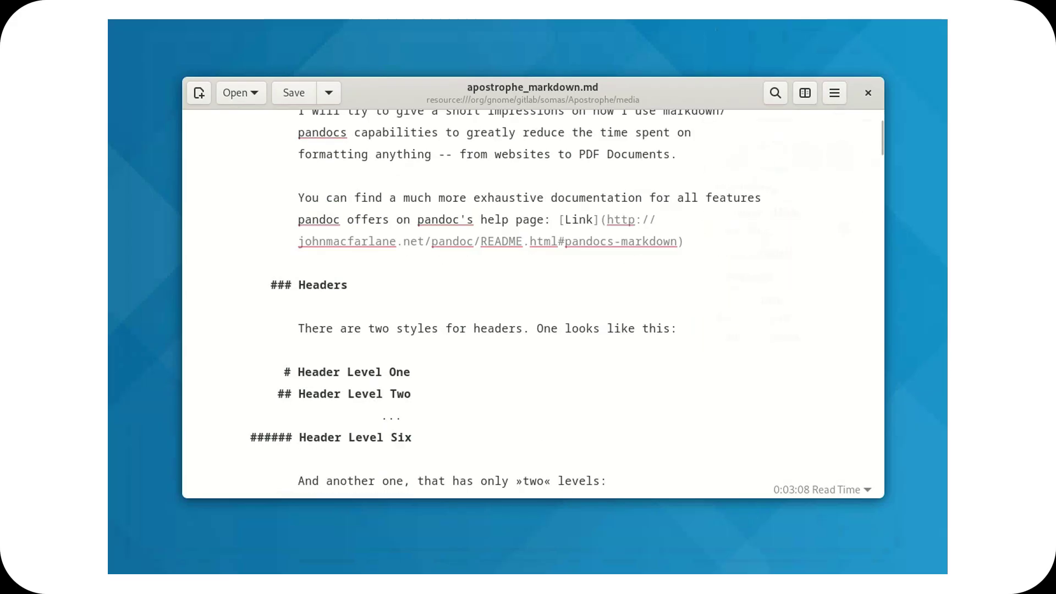
{"action": "scroll", "coordinate": [534, 303], "scroll_direction": "up", "scroll_amount": 2}
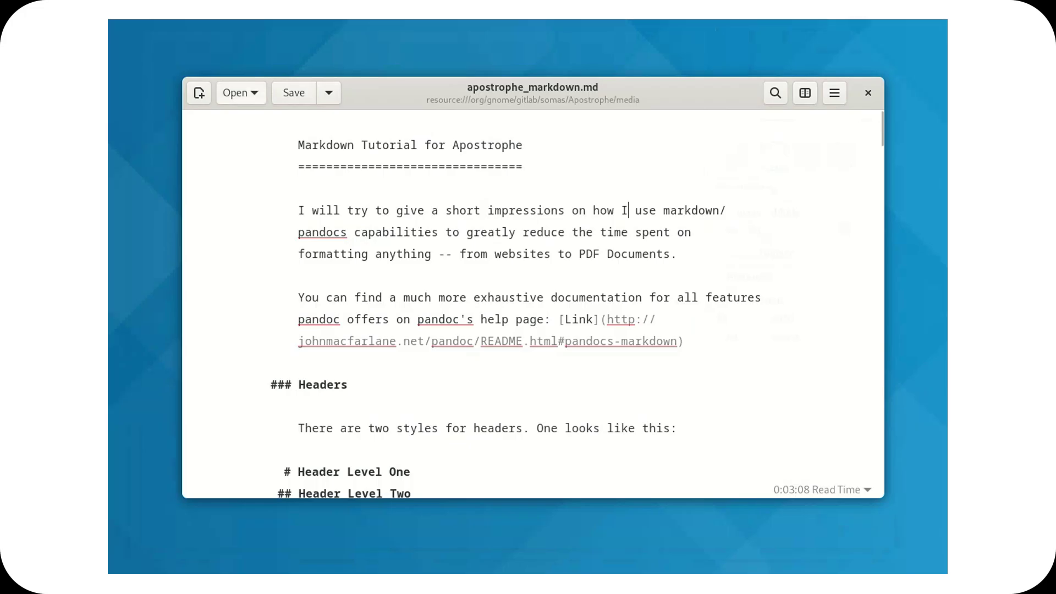
{"action": "left_click", "coordinate": [329, 93]}
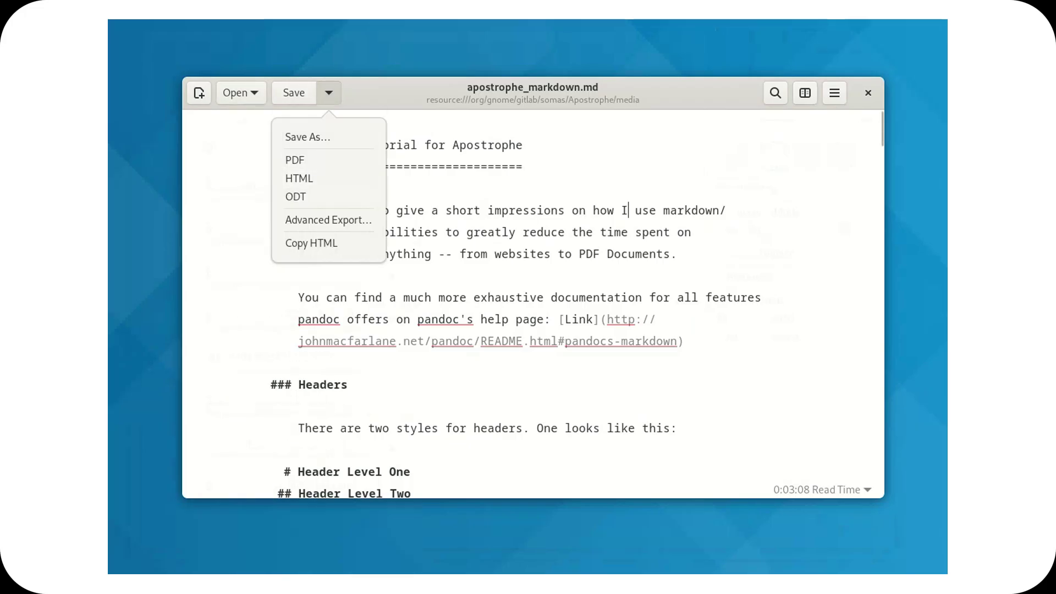
{"action": "key", "text": "Escape"}
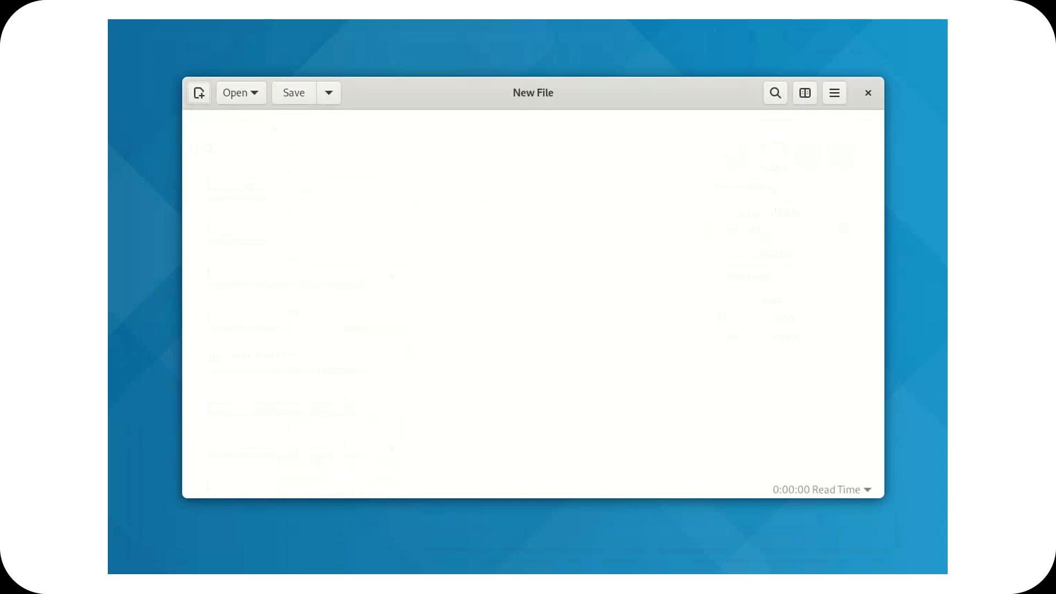